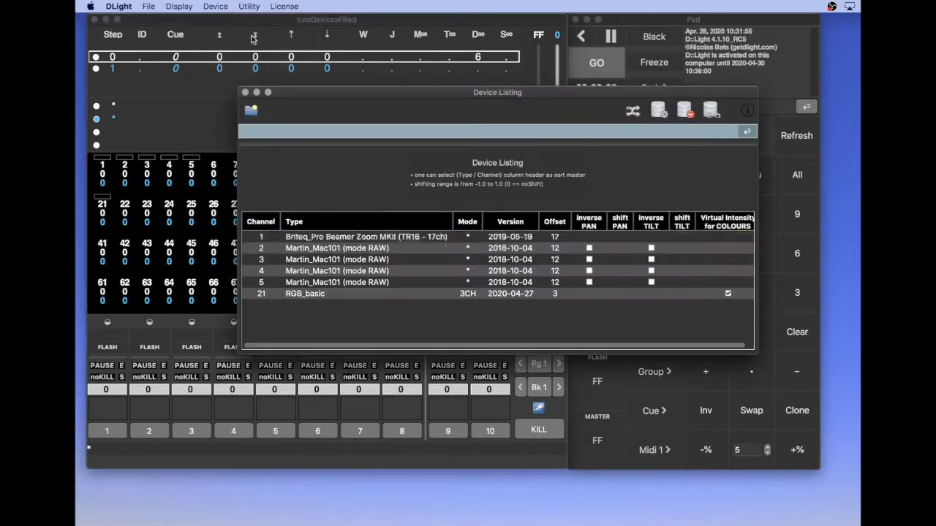
Step: Close the device listing, open the Patch window and patch channel 1 starting at output 21 of universe 1
drag(320, 95, 308, 84)
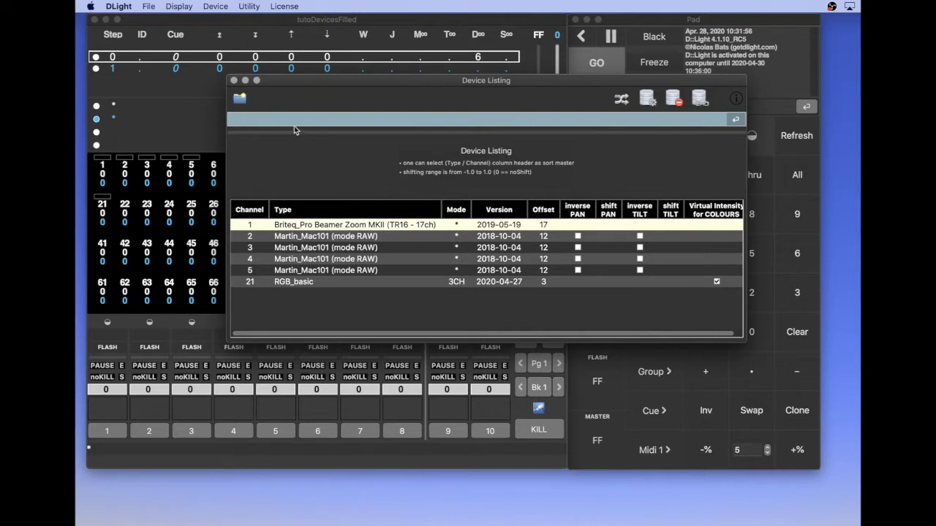
click(234, 80)
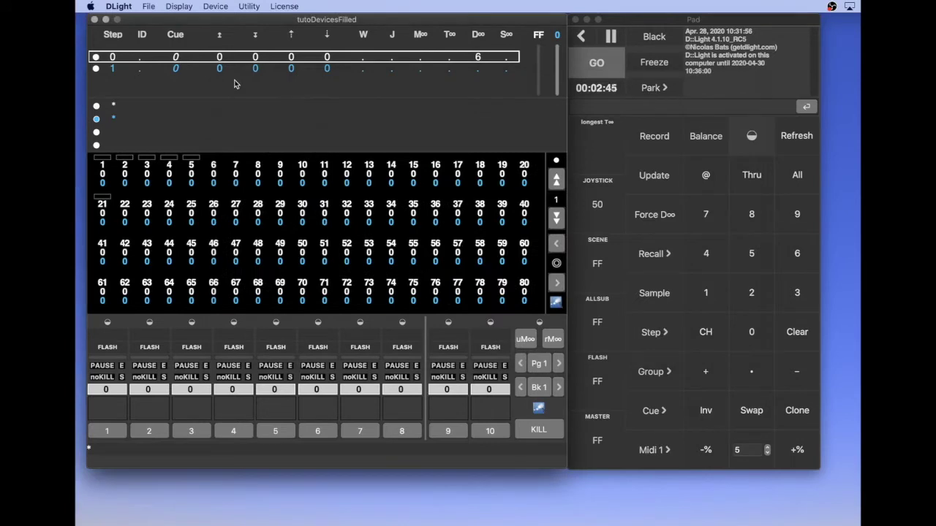
click(179, 6)
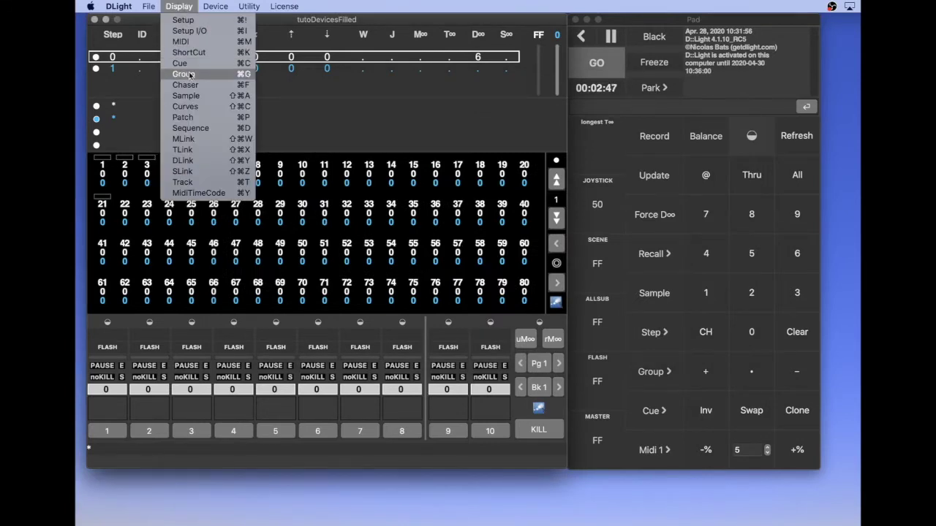
click(200, 118)
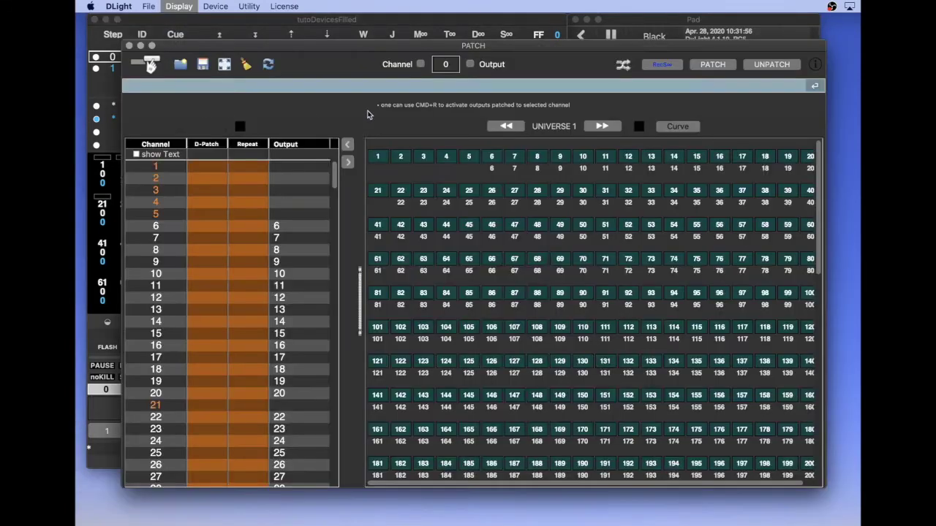
drag(317, 45, 363, 23)
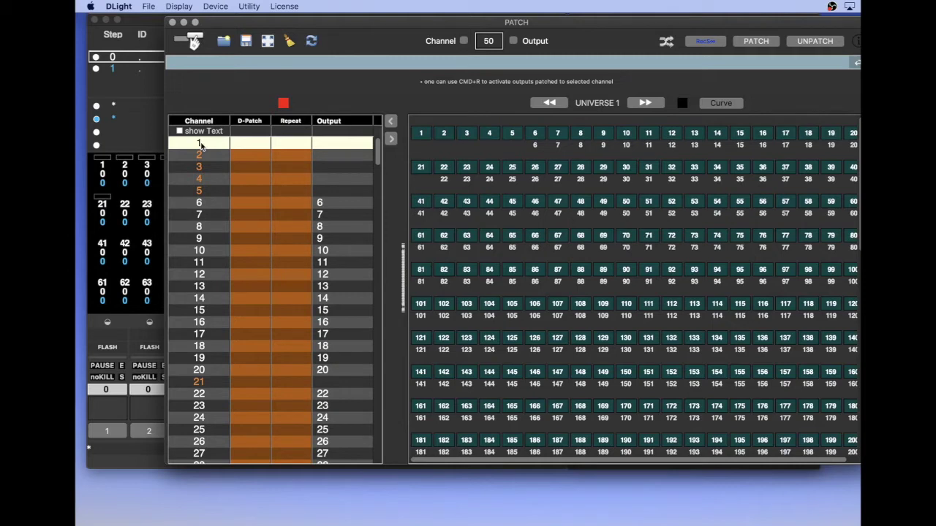
drag(201, 146, 430, 176)
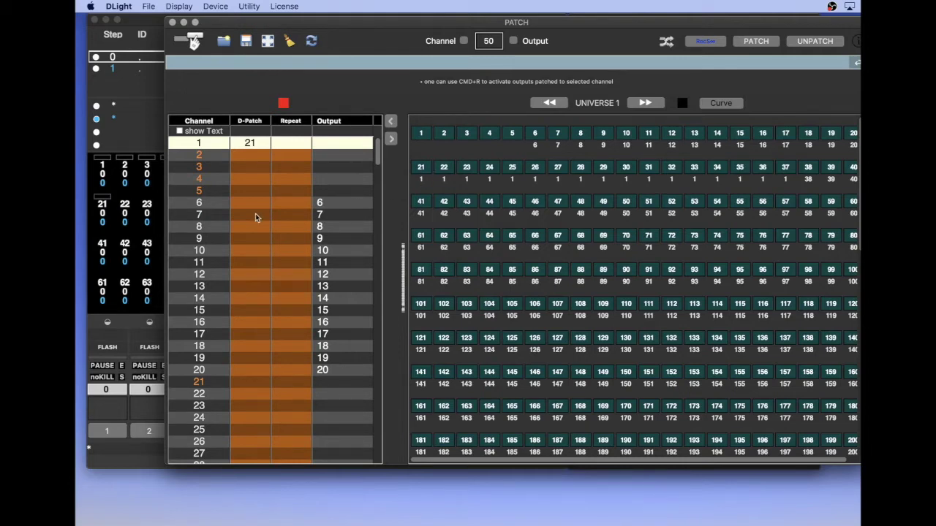
Step: Check the offset of the channel 1 device in the device listing, and return to the patch
click(150, 244)
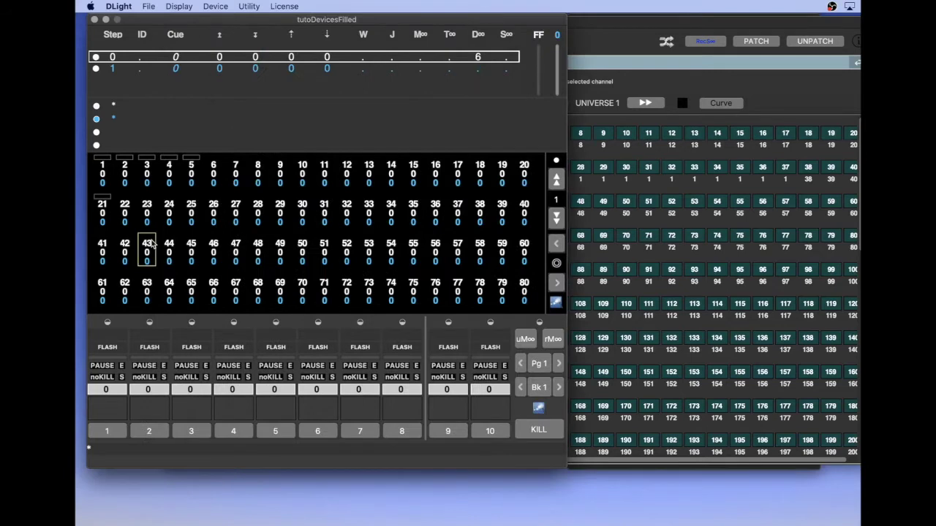
key(super+d)
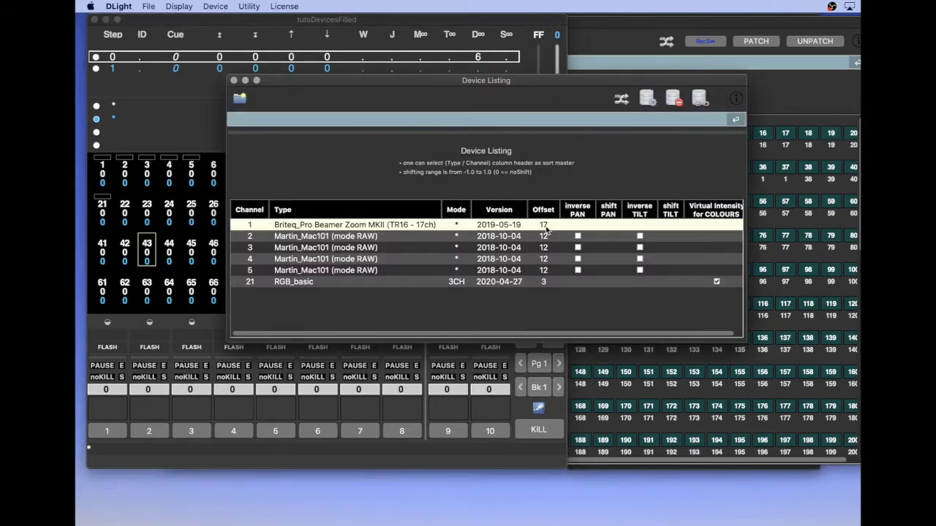
click(779, 99)
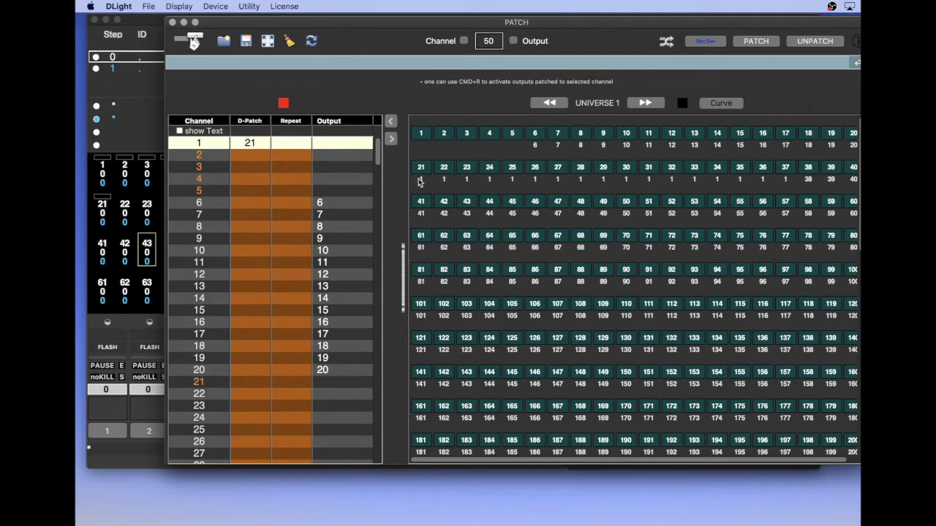
Step: Set the D-Patch start address of channel 2 to 38
double_click(245, 157)
text(38)
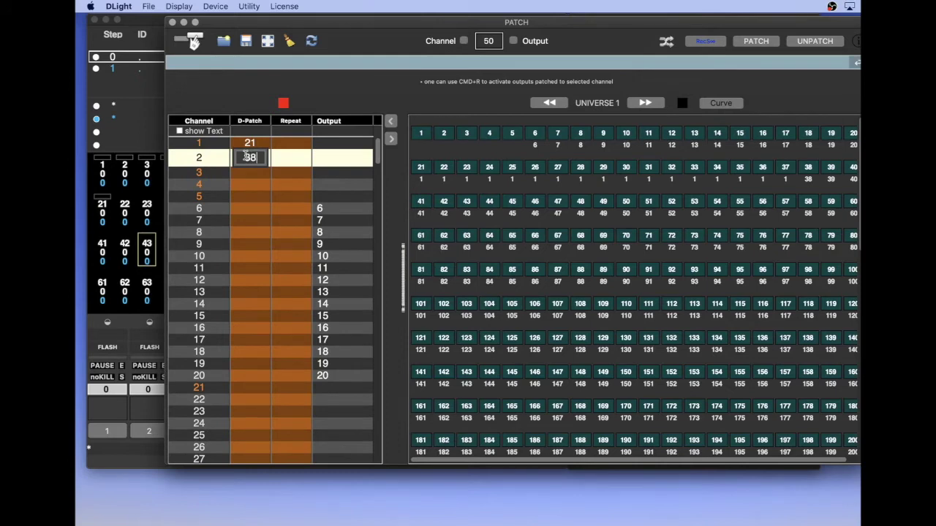
key(Return)
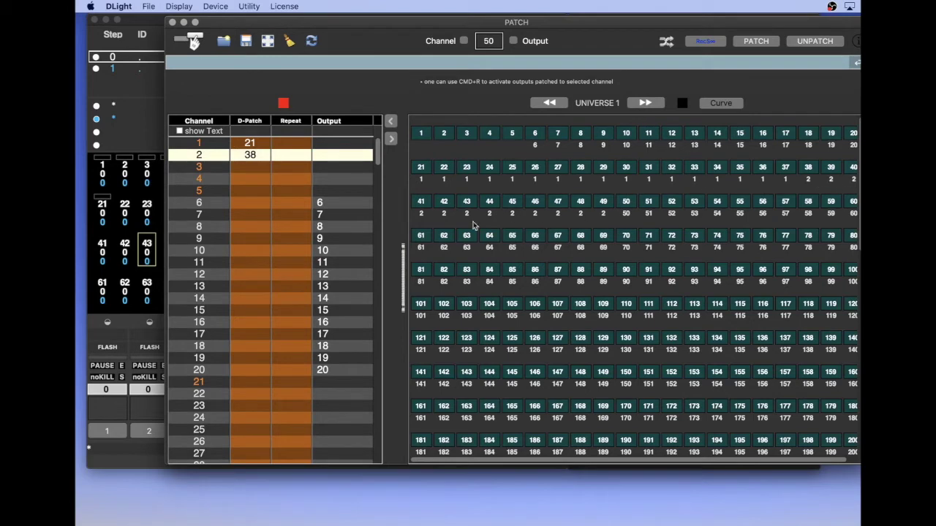
Step: Patch channels 3 to 5 together as consecutive devices starting at output 50
click(207, 170)
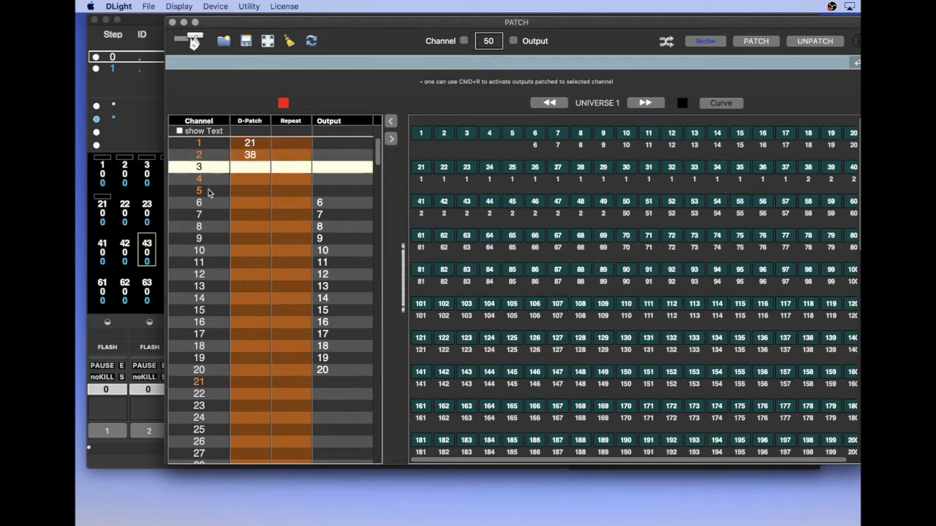
shift+click(208, 193)
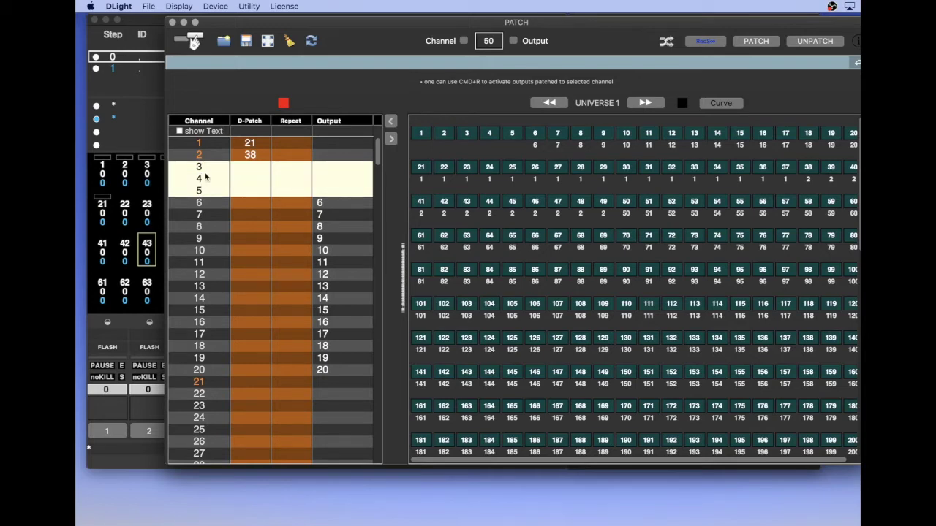
drag(198, 169, 633, 210)
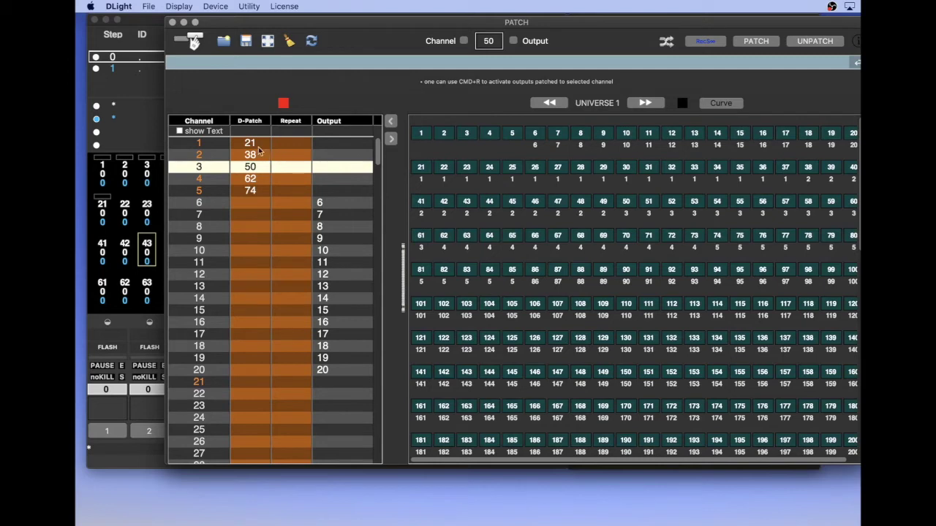
Step: Show the channel text column in the patch list and label channel 1 "Martin Mac101"
click(179, 131)
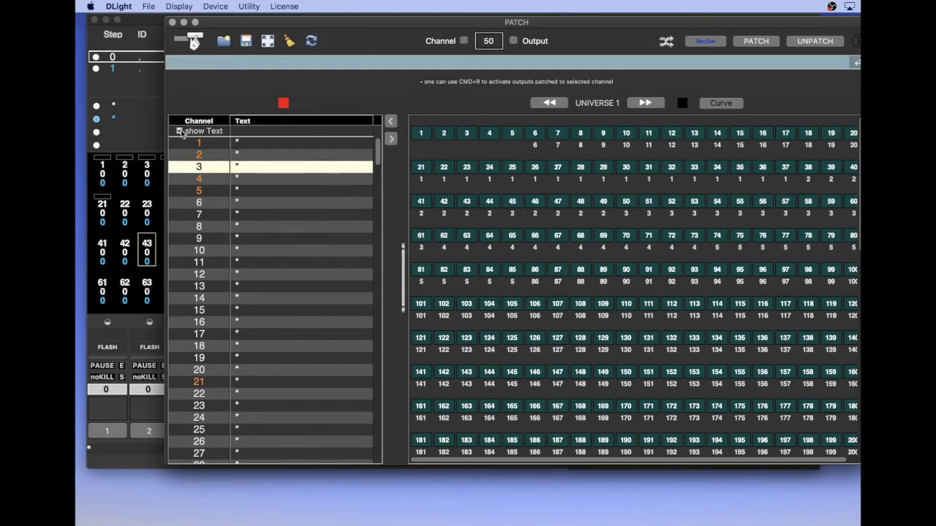
click(245, 140)
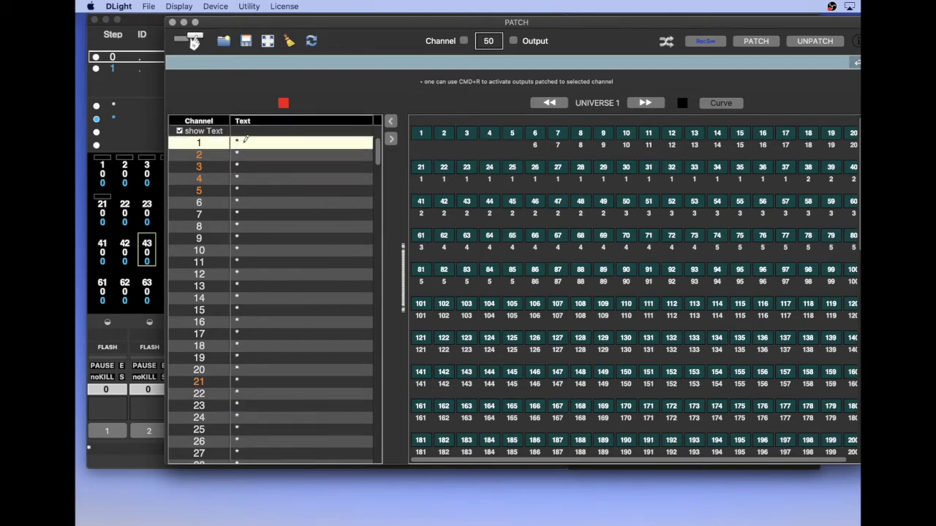
click(245, 141)
text(Martin)
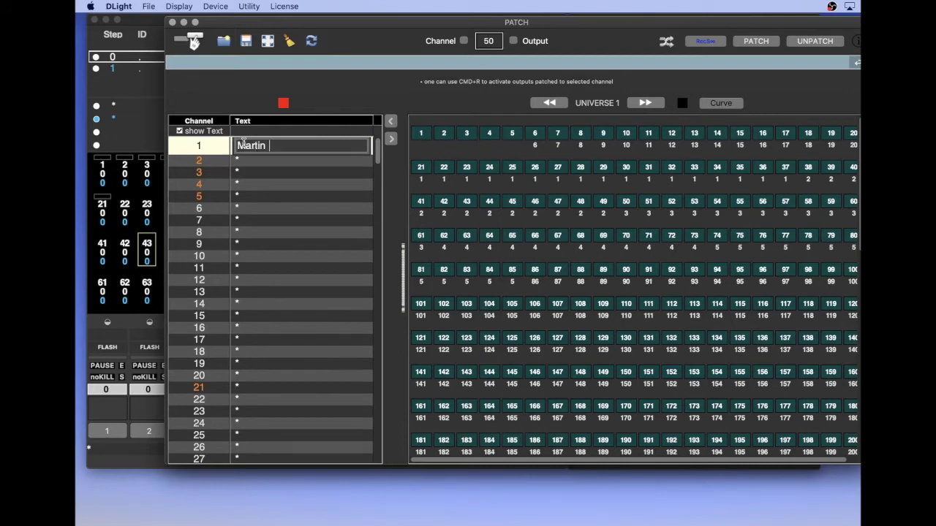
text( Mac101)
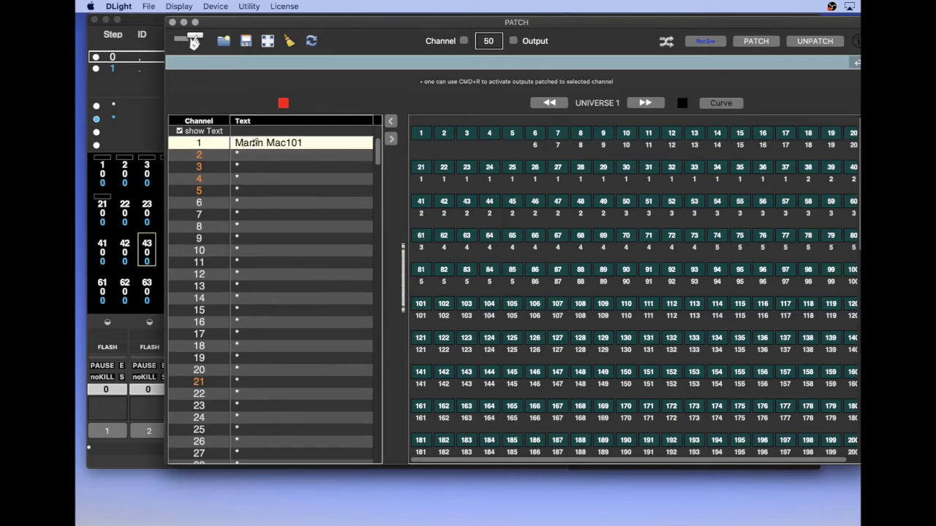
key(Return)
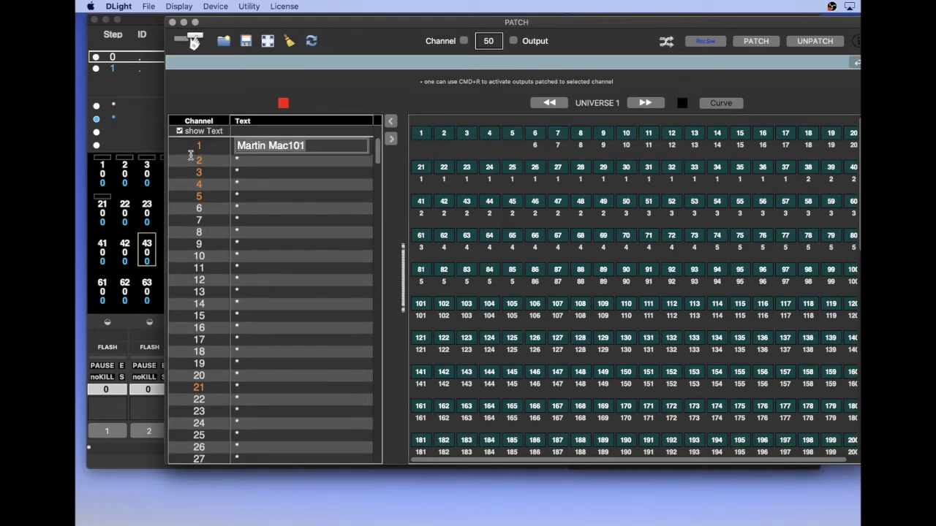
Step: Label channels 2 and 3 "Martin Mac101" in the patch list
click(268, 162)
click(267, 155)
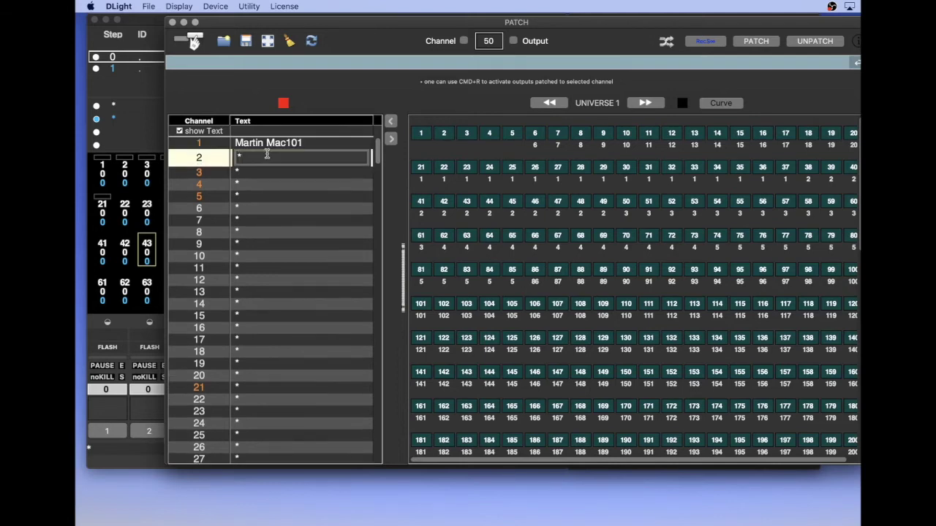
text(Martin Mac101)
key(Return)
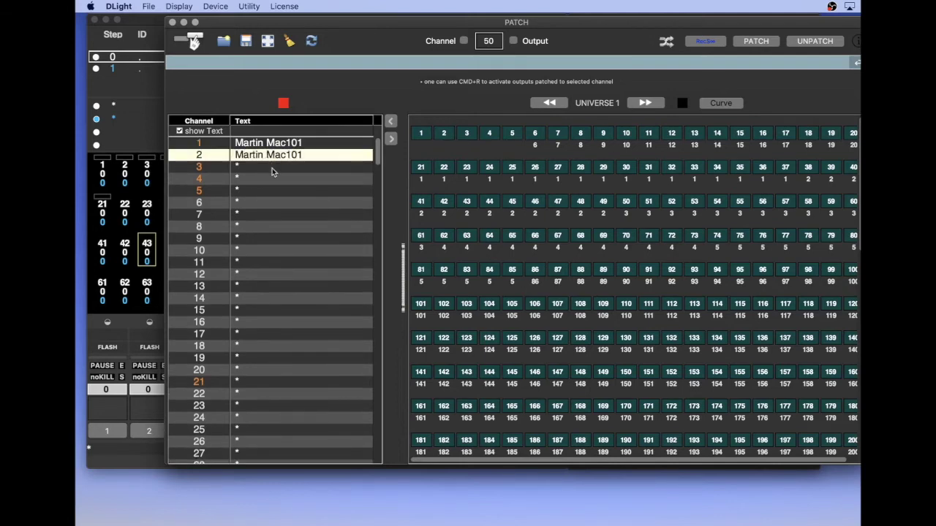
click(272, 168)
click(272, 170)
text(Martin Mac101)
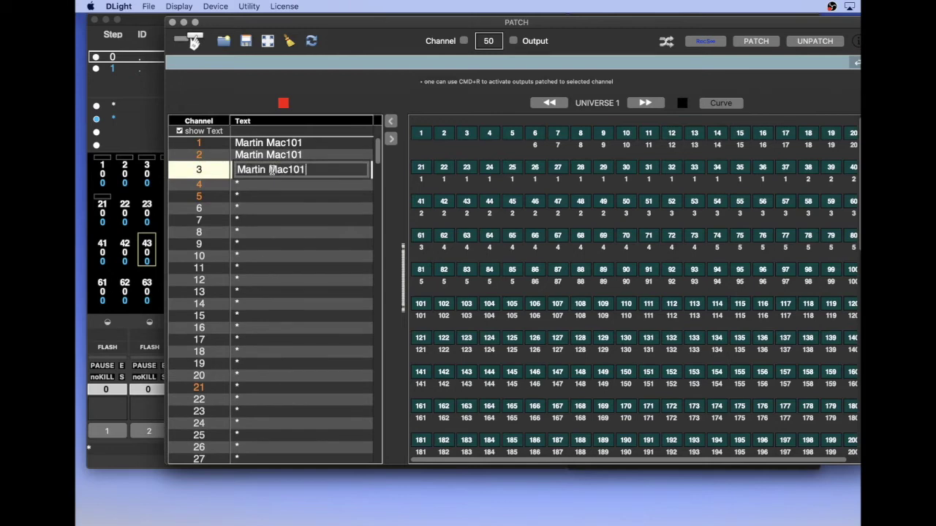
key(Return)
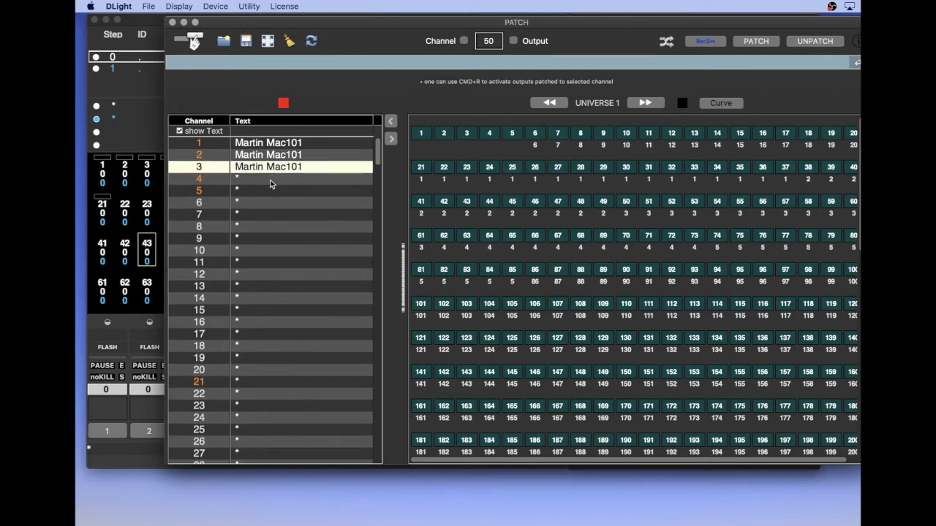
Step: Label channels 4 and 5 "Martin Mac101", and switch the list back to the D-Patch and output columns
click(270, 182)
click(270, 182)
text(Martin Mac101)
key(Return)
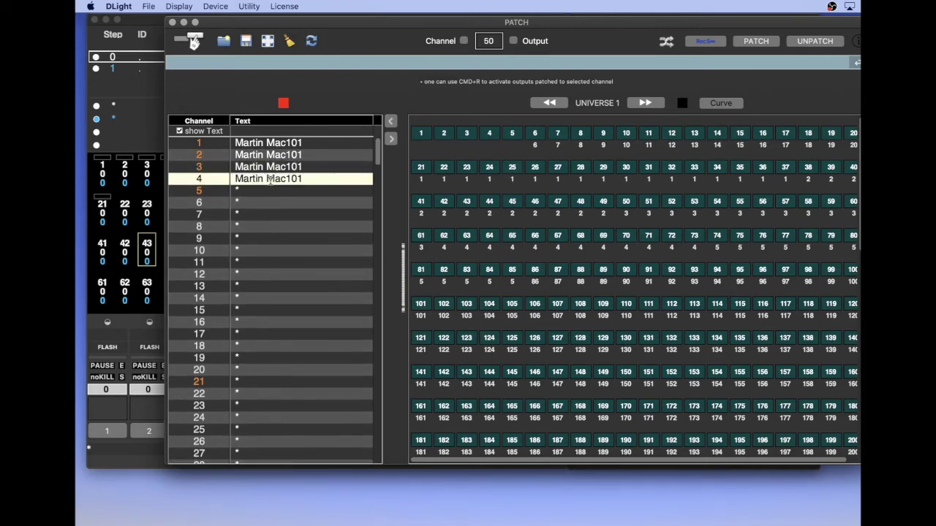
click(275, 190)
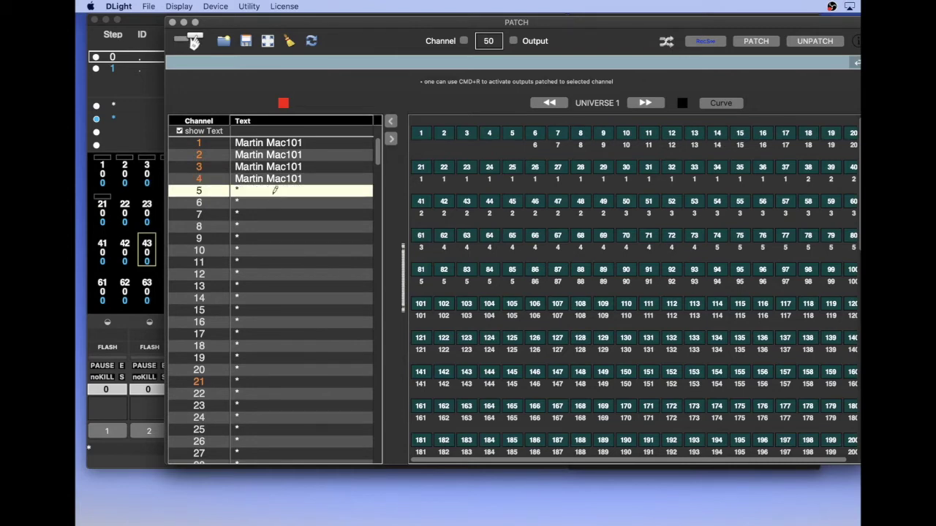
click(274, 191)
text(Martin Mac101)
key(Return)
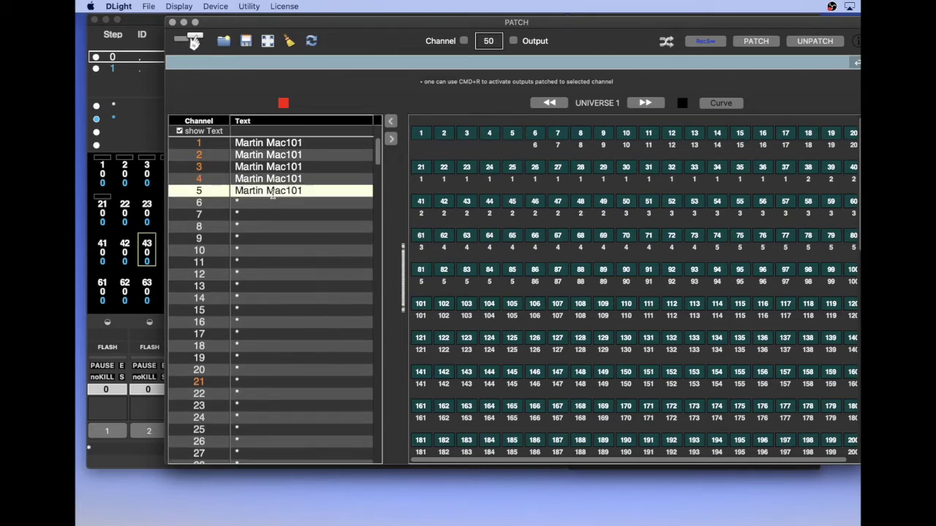
click(180, 132)
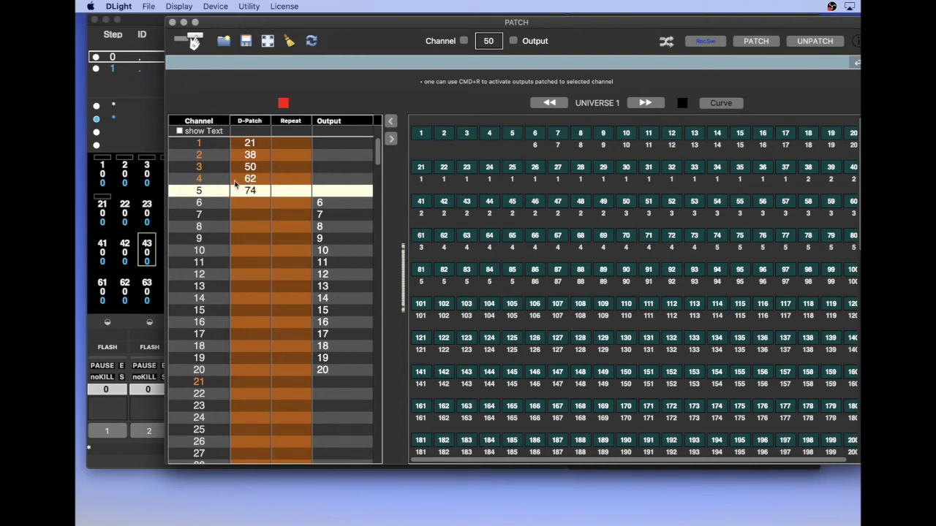
Step: Repatch channel 1 to address 2.21, check its outputs in universe 2, and return to the universe 1 view
click(213, 146)
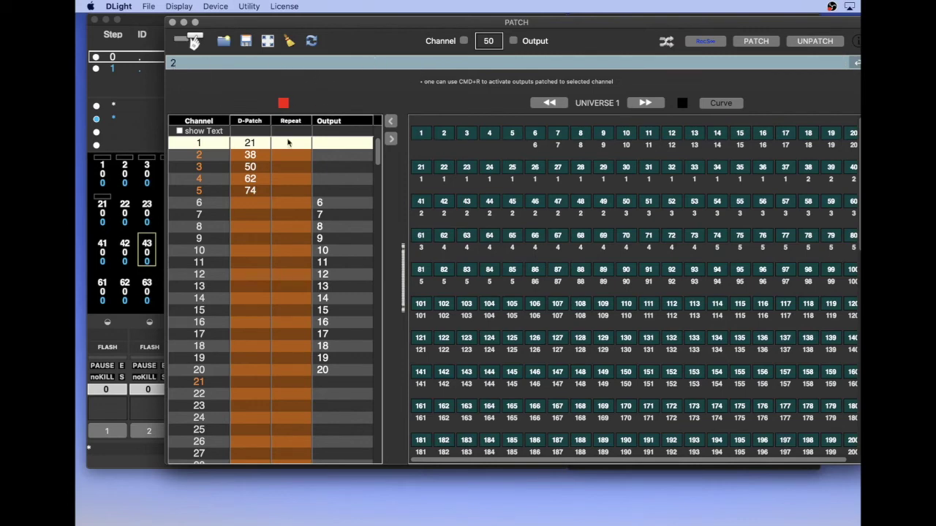
click(662, 43)
click(650, 107)
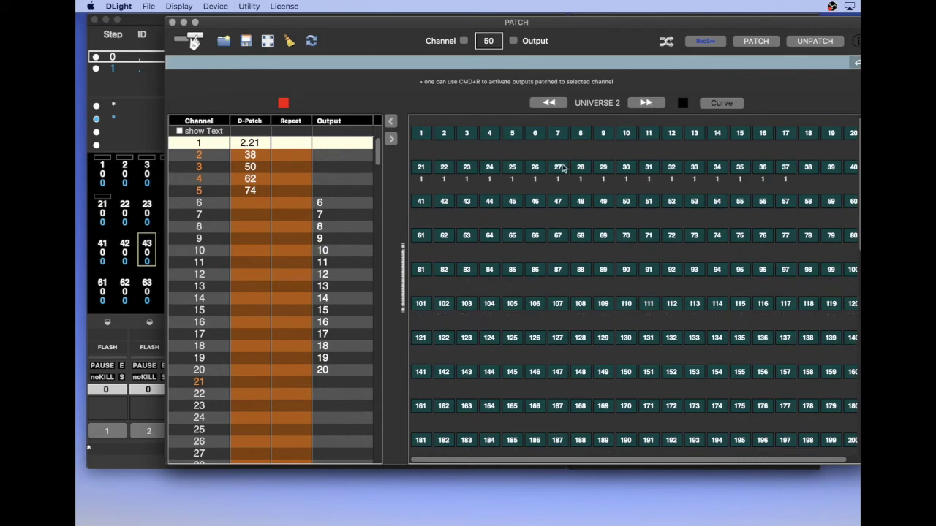
click(544, 106)
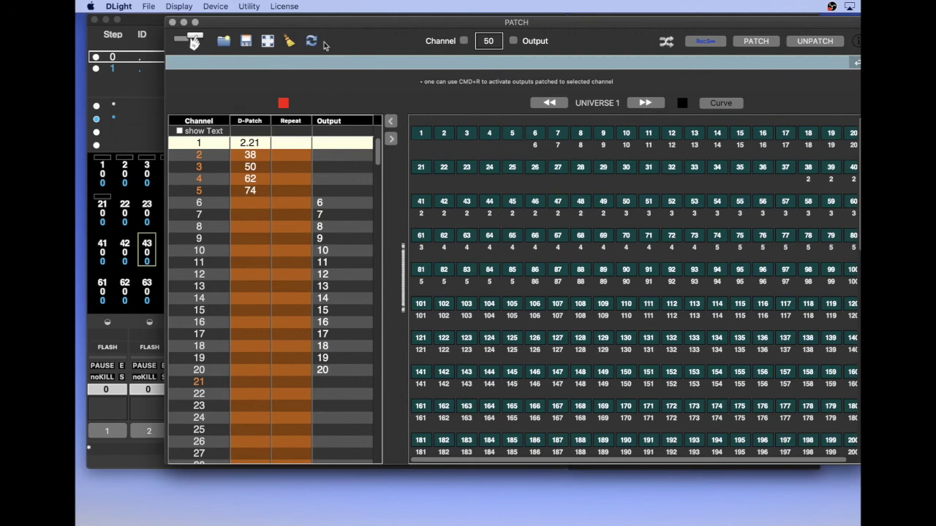
drag(341, 24, 332, 35)
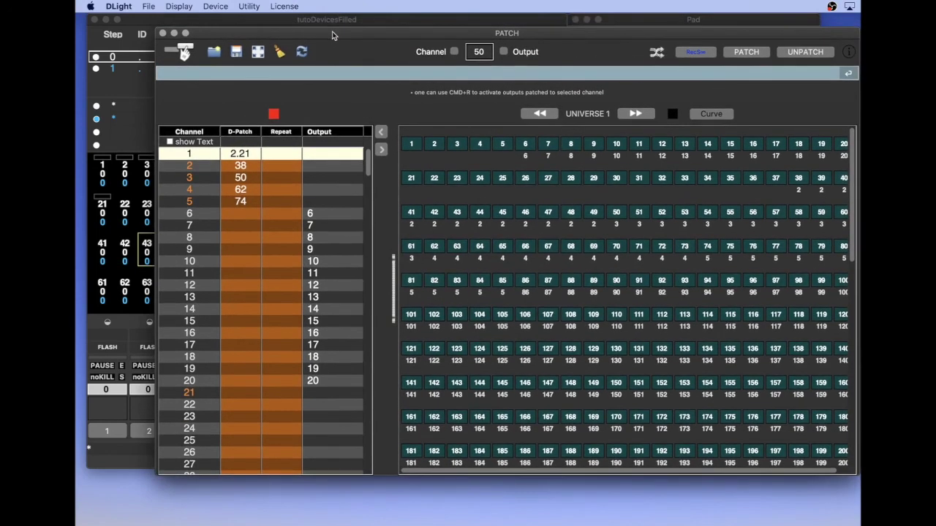